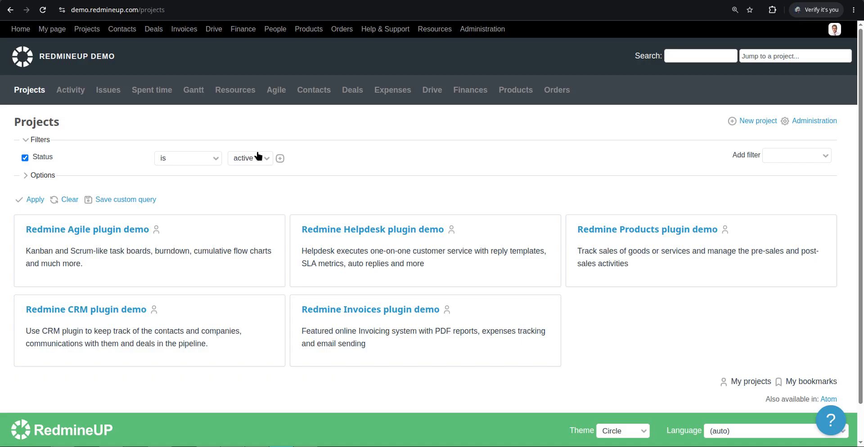
- Zoom in, open the Redmine Agile plugin demo project's agile board and expand its options
key("ctrl+plus")
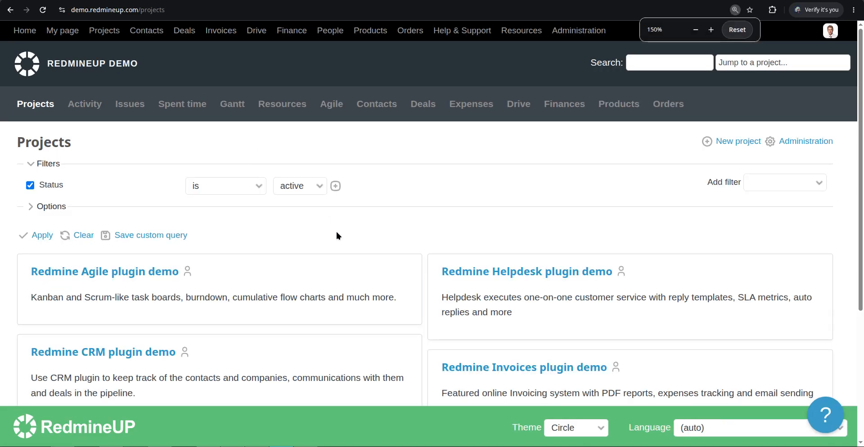
scroll(336, 231, "down", 1)
left_click(147, 218)
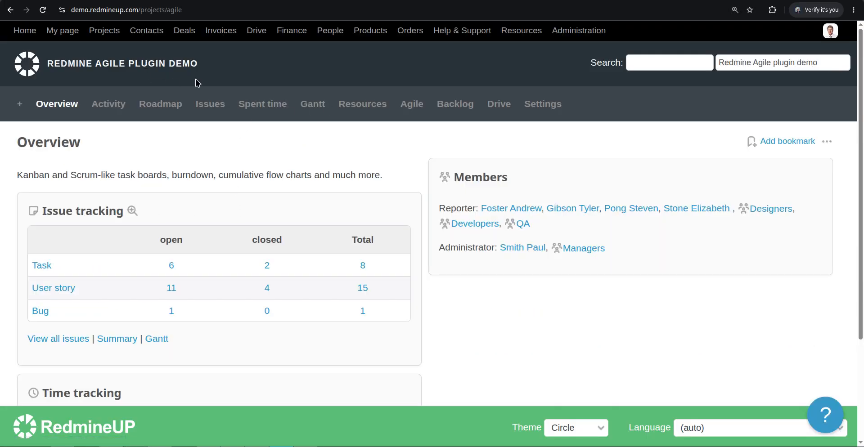
left_click(412, 105)
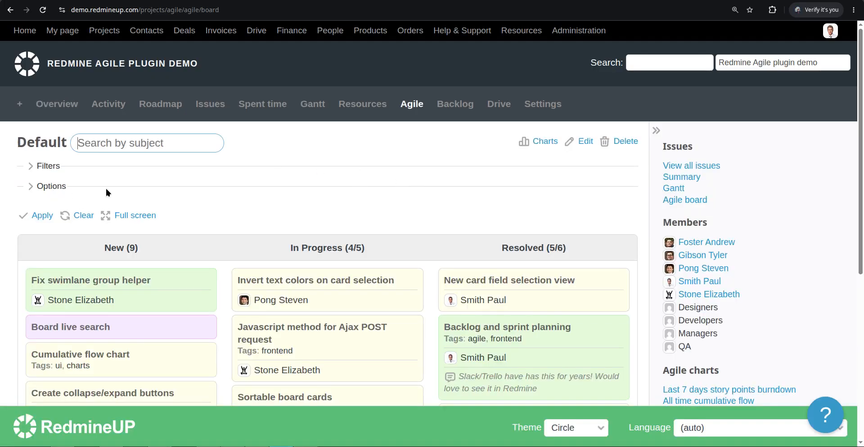
left_click(62, 188)
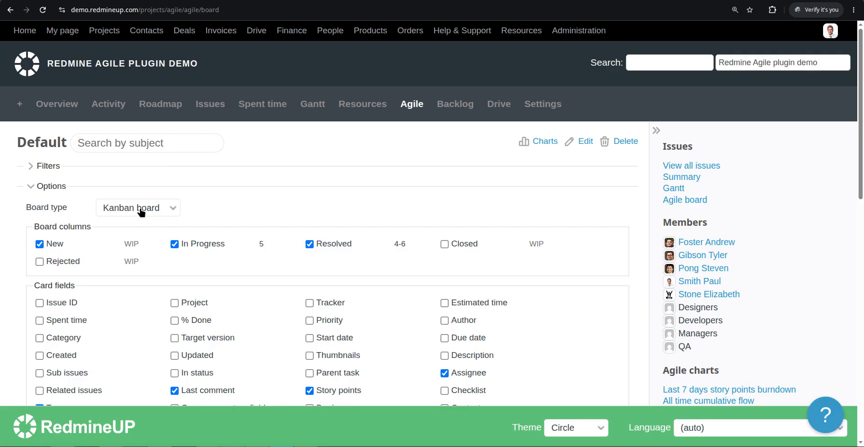
- Go from project Settings to Administration and open the Agile plugin settings
left_click(544, 105)
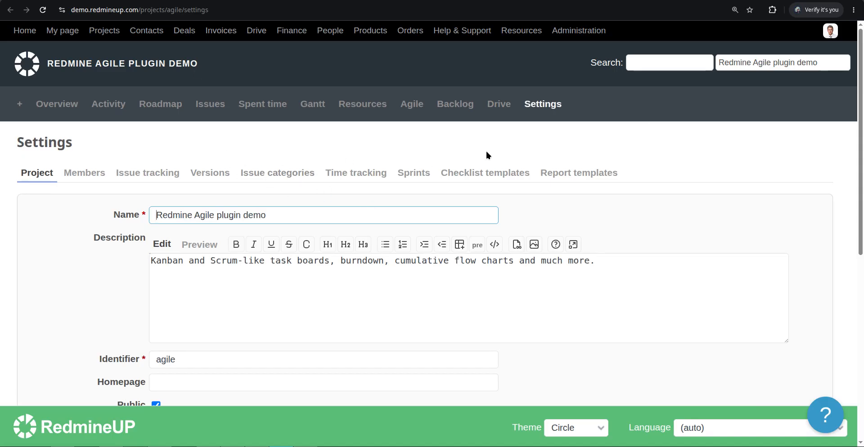
left_click(568, 36)
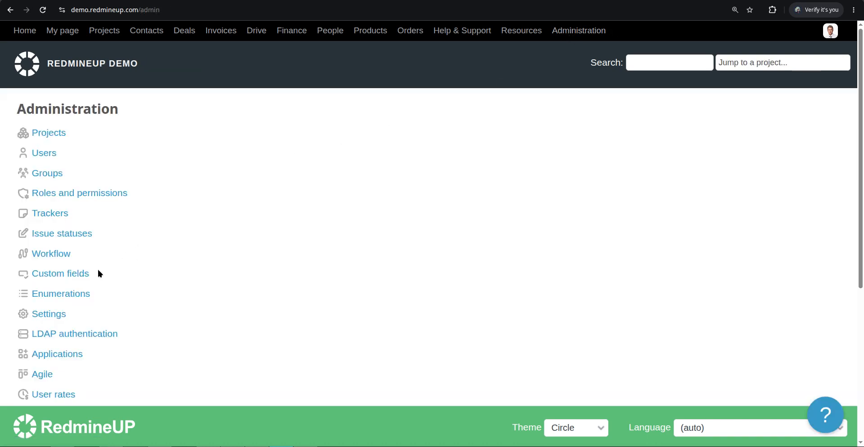
scroll(98, 273, "down", 1)
left_click(55, 321)
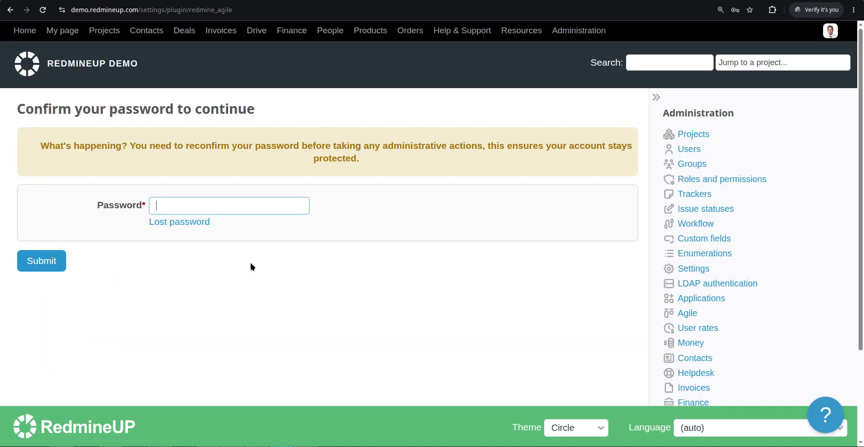
- Reconfirm access with the admin account's password to reach the Agile (PRO) settings page
left_click(274, 205)
type("admi")
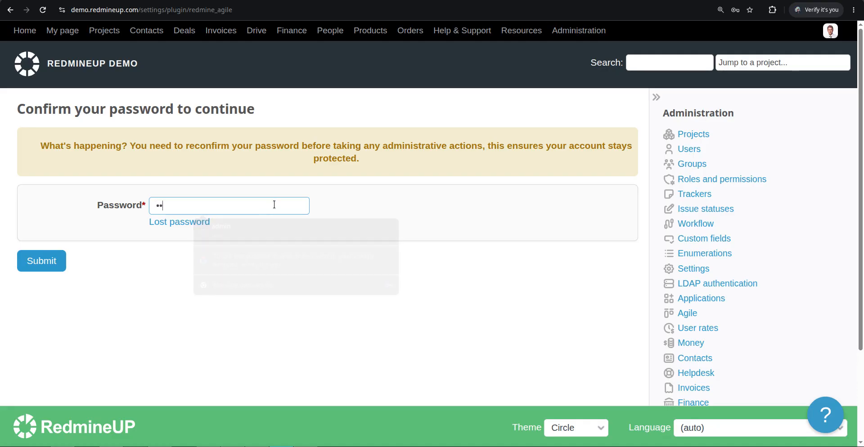
type("n")
left_click(45, 263)
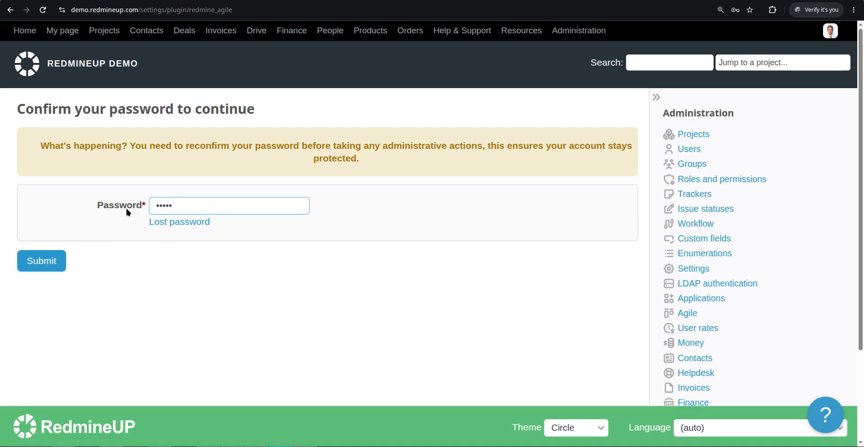
left_click(46, 265)
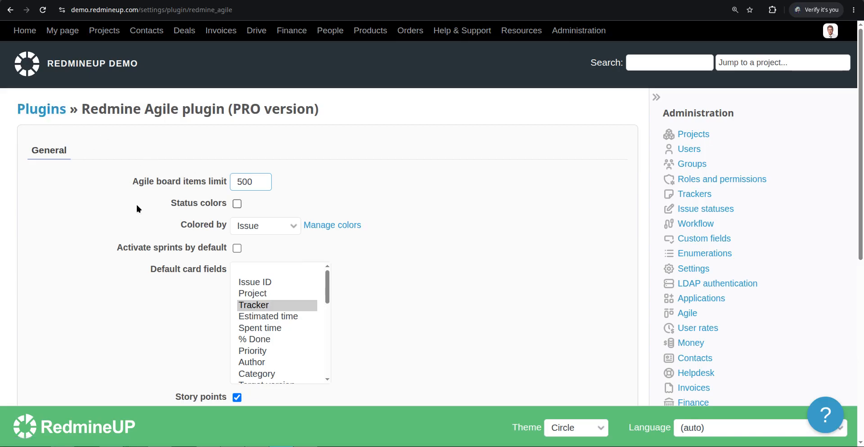
- Enable 'Activate sprints by default', apply the settings, and return to the agile board tab
scroll(136, 210, "down", 5)
scroll(128, 229, "down", 1)
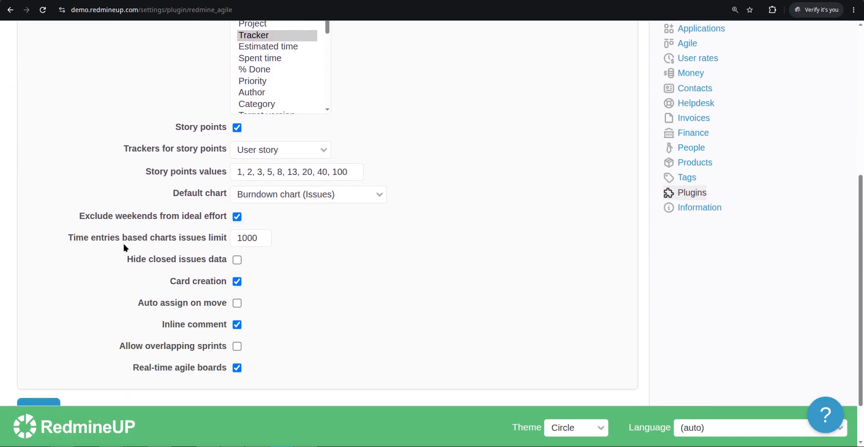
scroll(123, 244, "up", 4)
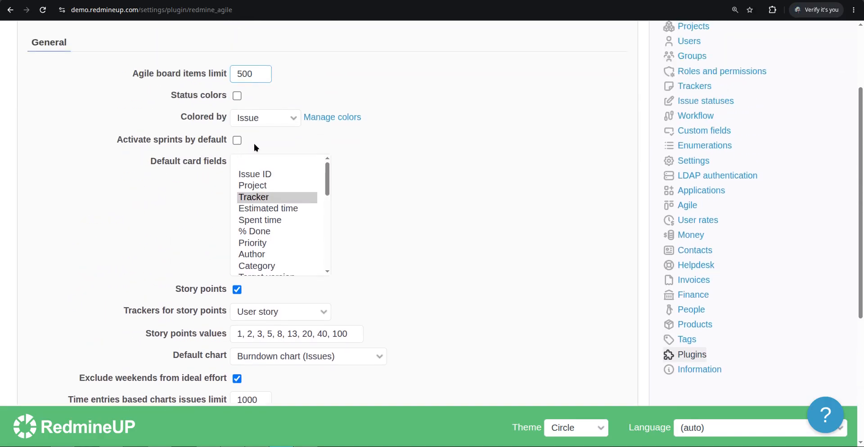
left_click(237, 140)
scroll(99, 243, "down", 5)
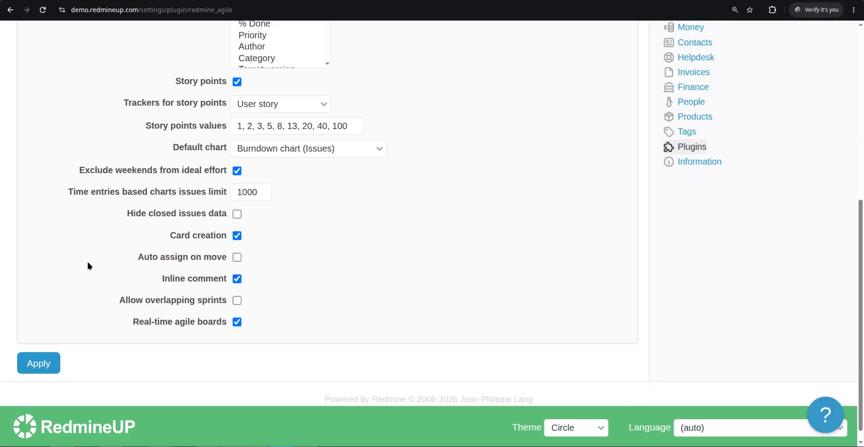
left_click(36, 356)
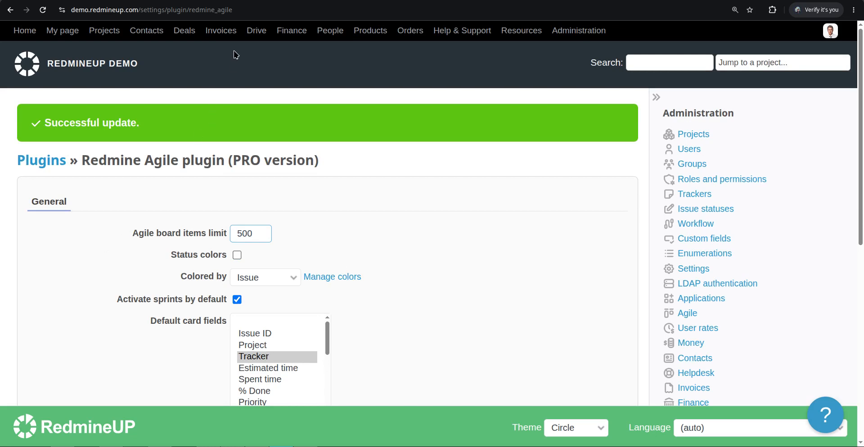
left_click(82, 1)
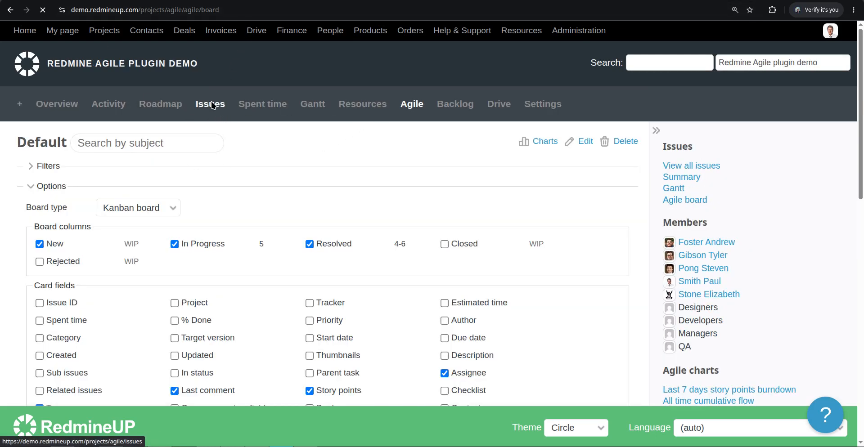
- Reload the agile board and confirm it is now a Scrum board on Sprint #1 (Aug 04 - Aug 18)
left_click(197, 115)
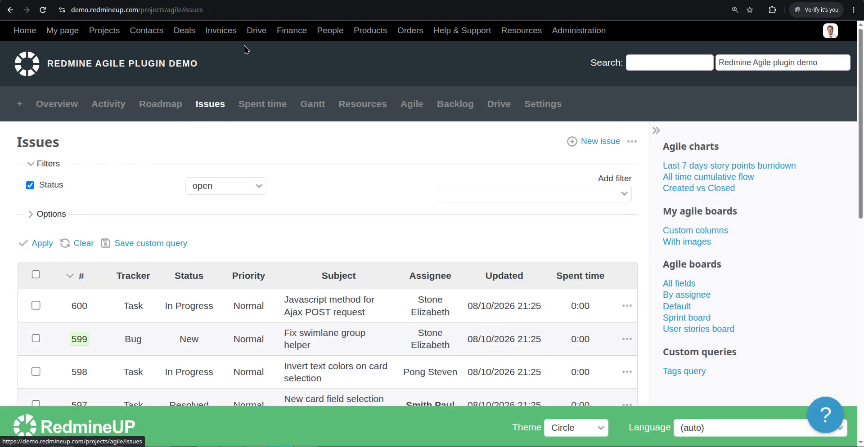
left_click(418, 106)
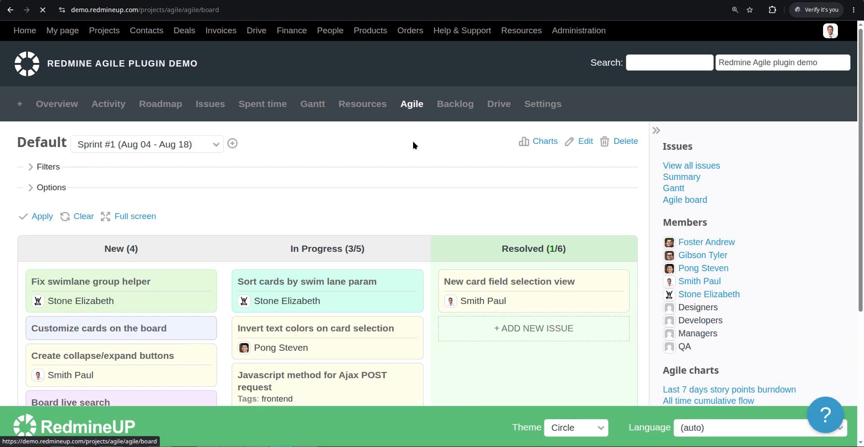
left_click(59, 188)
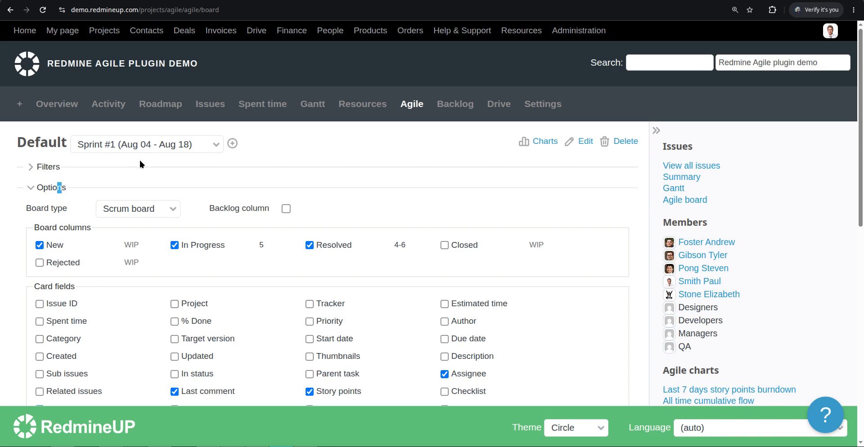
left_click(499, 108)
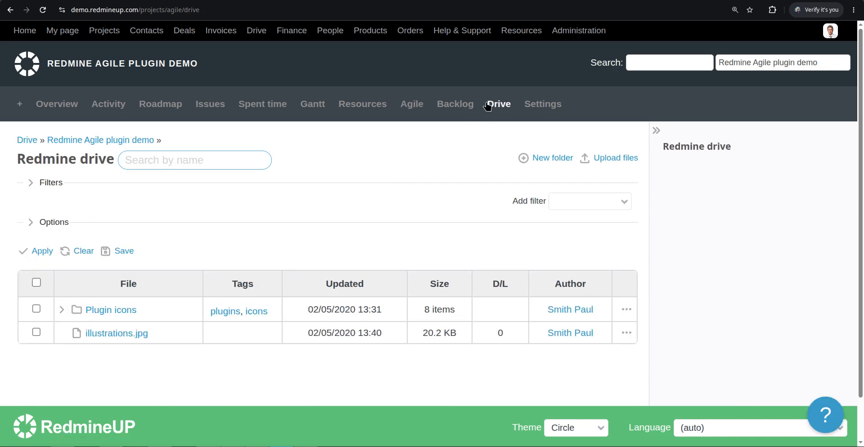
left_click(412, 104)
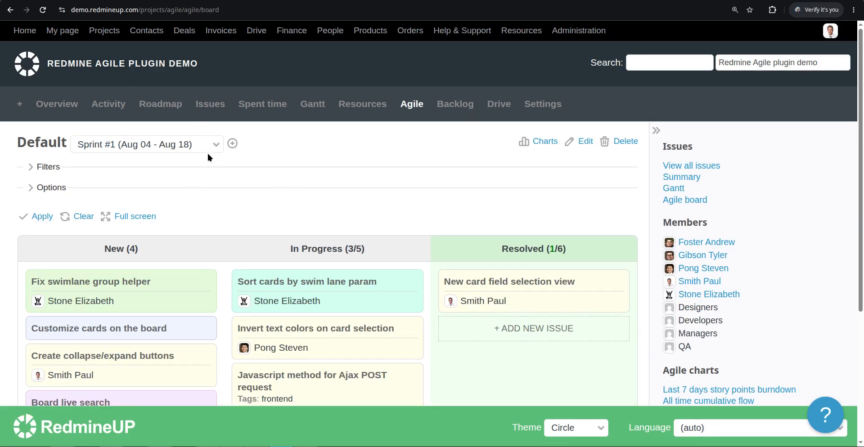
left_click(54, 186)
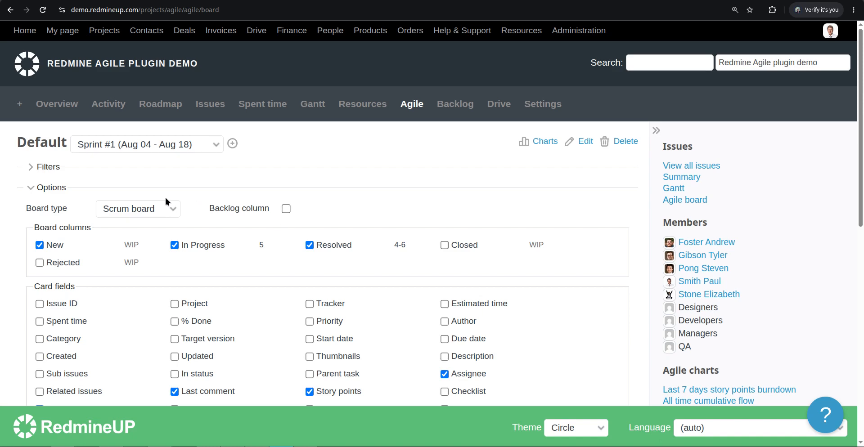
- Review the default sprint help article, then open the project's Sprints settings list
left_click(263, 1)
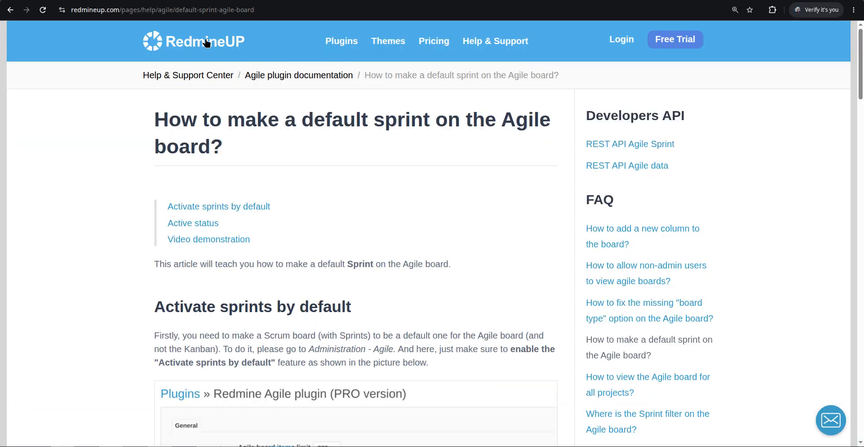
left_click(163, 2)
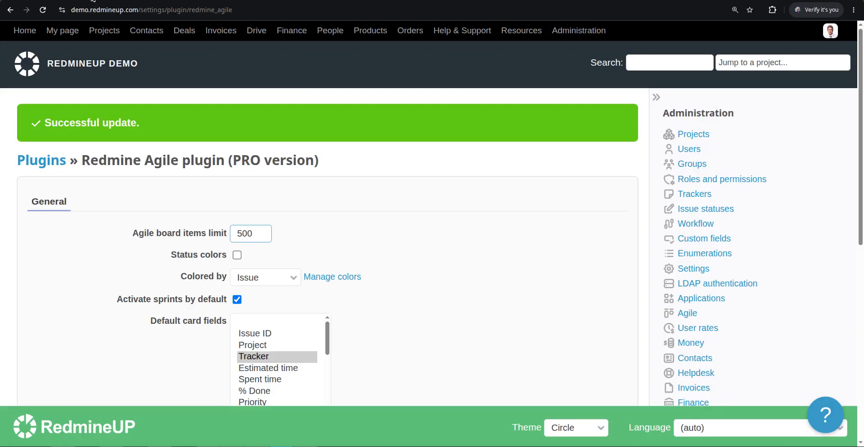
left_click(93, 1)
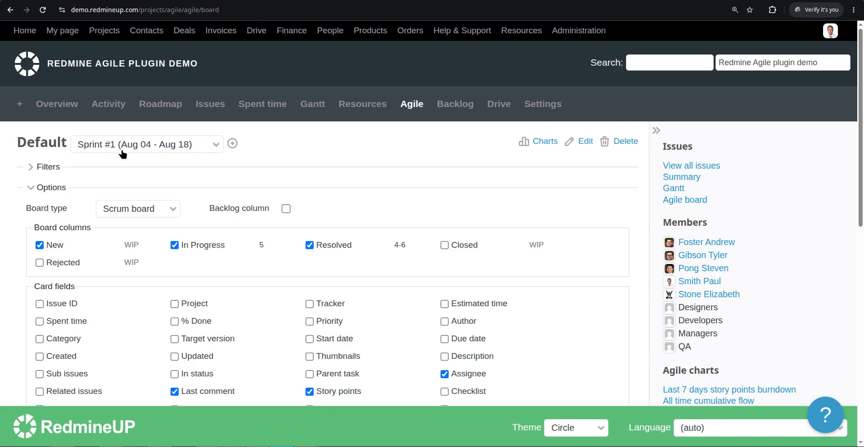
left_click(275, 1)
left_click(547, 104)
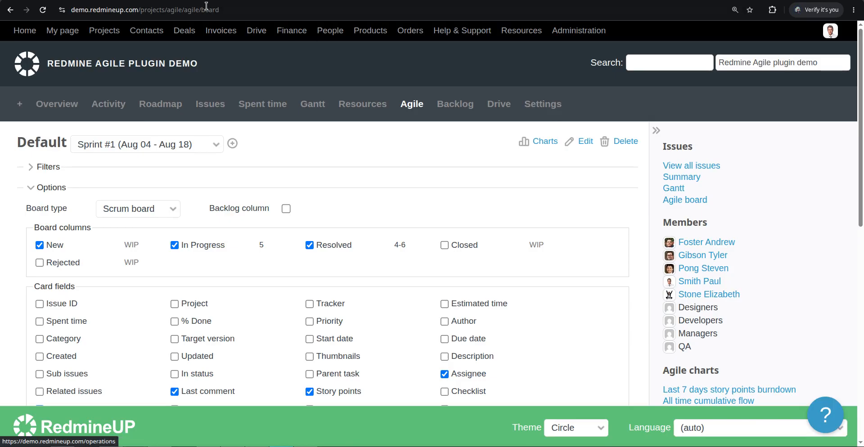
left_click(419, 177)
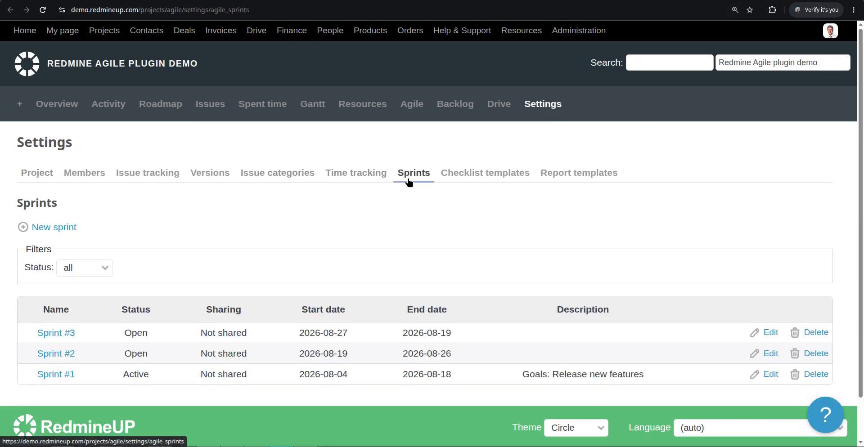
scroll(258, 225, "down", 1)
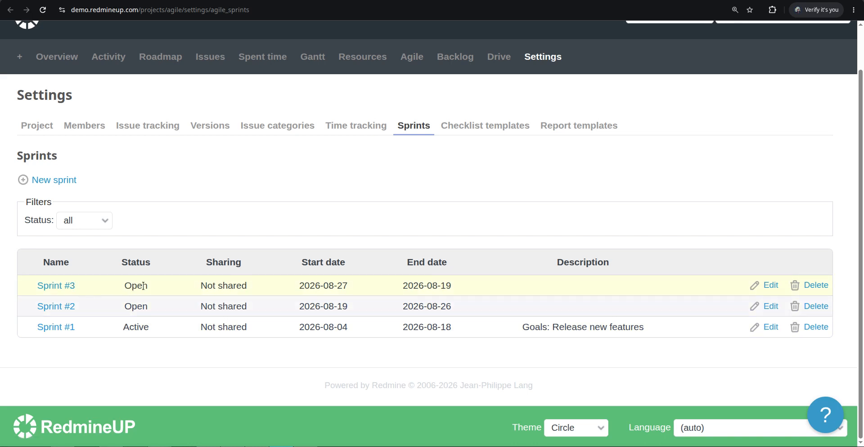
- Set Sprint #3's status to Active and save it
left_click(771, 286)
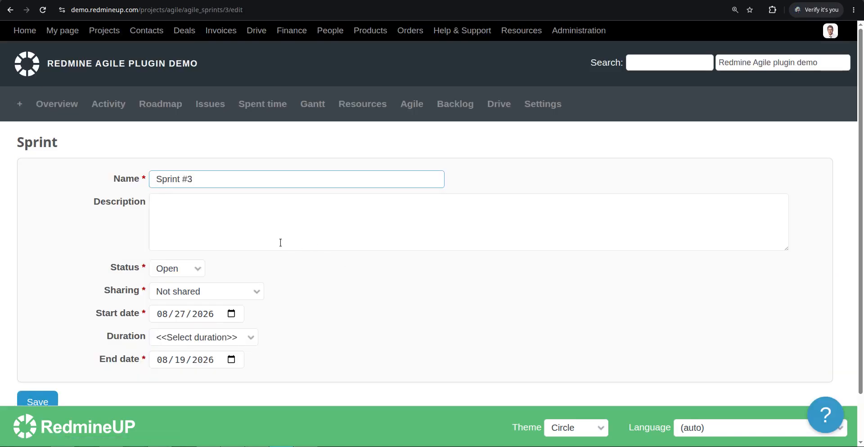
left_click(182, 270)
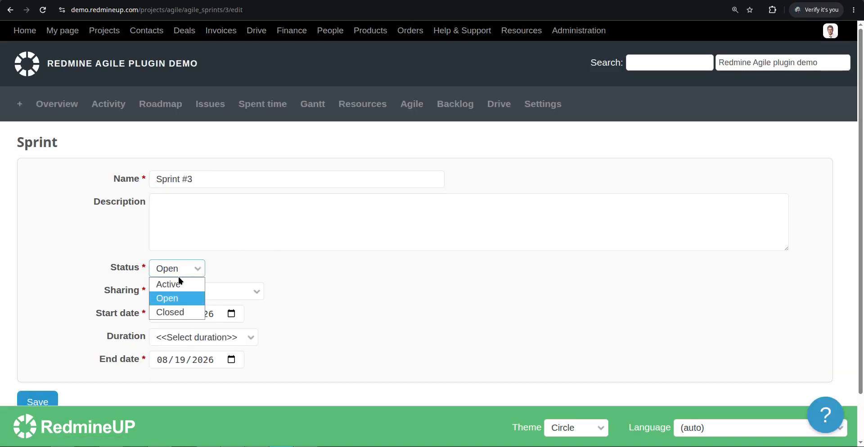
left_click(178, 282)
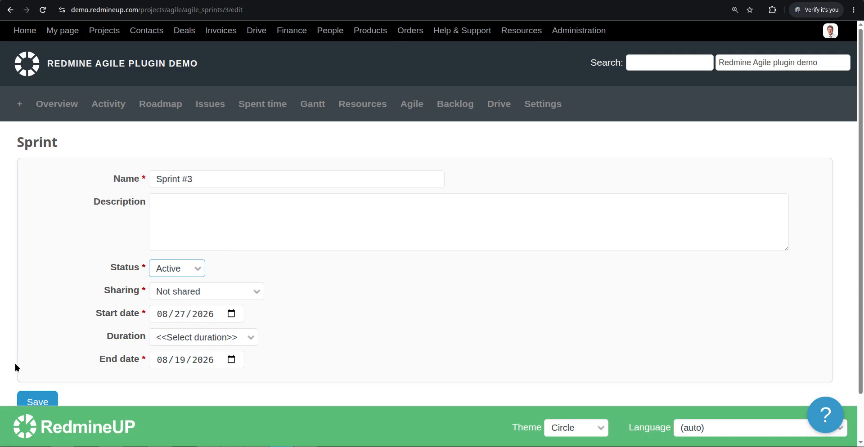
left_click(28, 396)
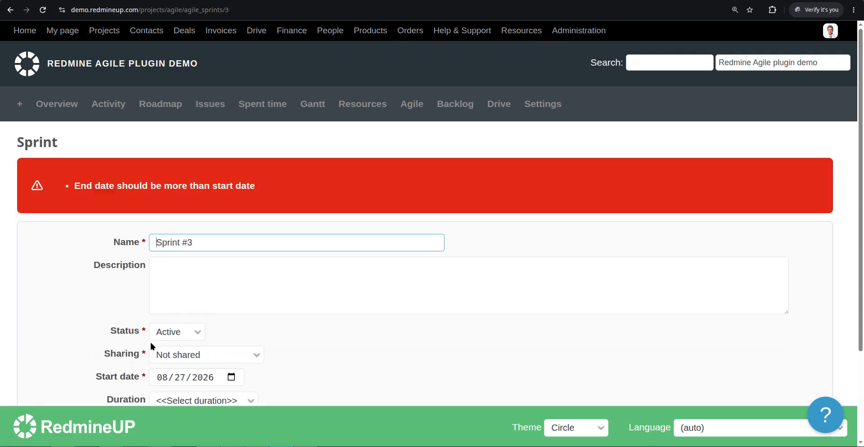
- Change Sprint #3's duration to 4 weeks, ending 2026-09-24, and save
scroll(190, 194, "down", 2)
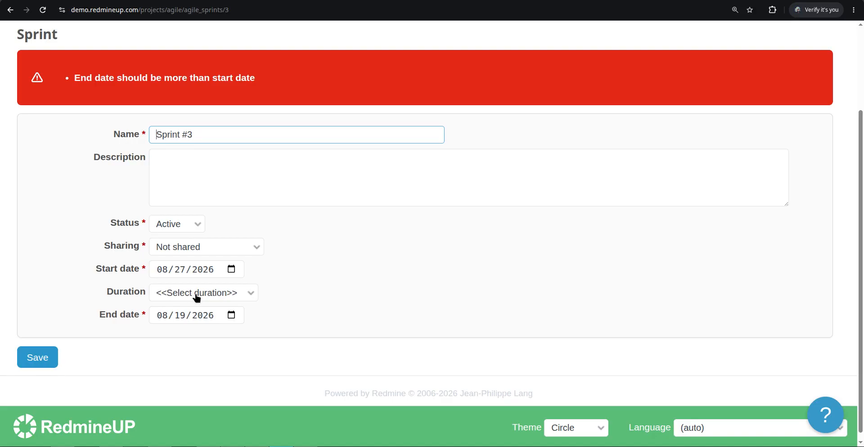
left_click(225, 293)
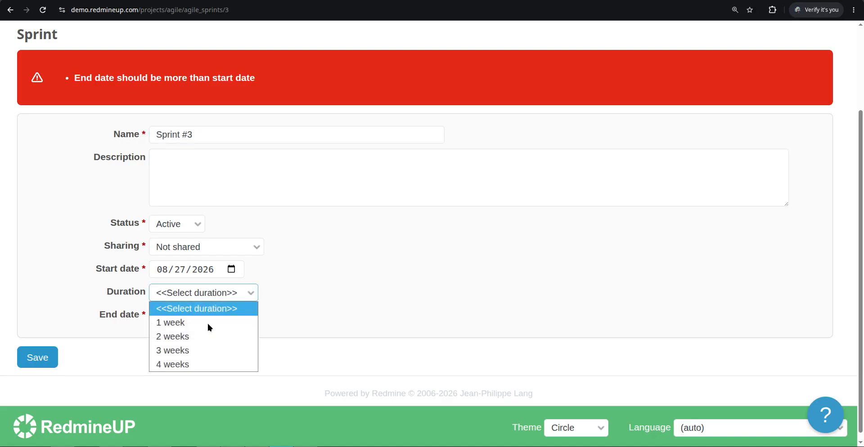
left_click(199, 362)
left_click(37, 358)
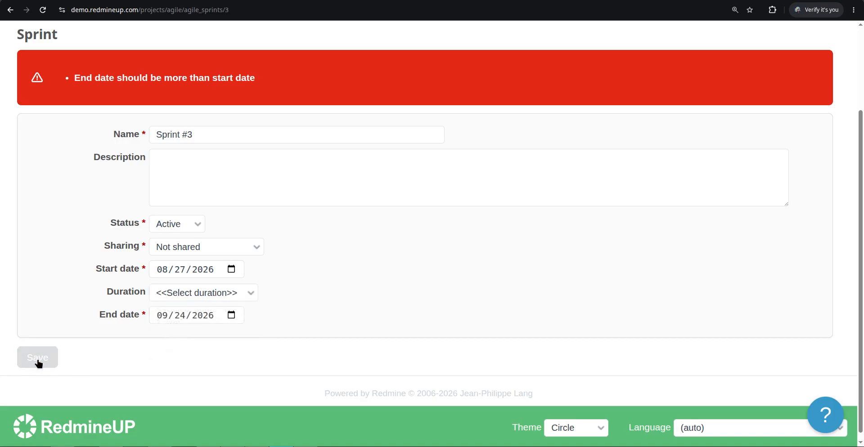
scroll(165, 304, "down", 1)
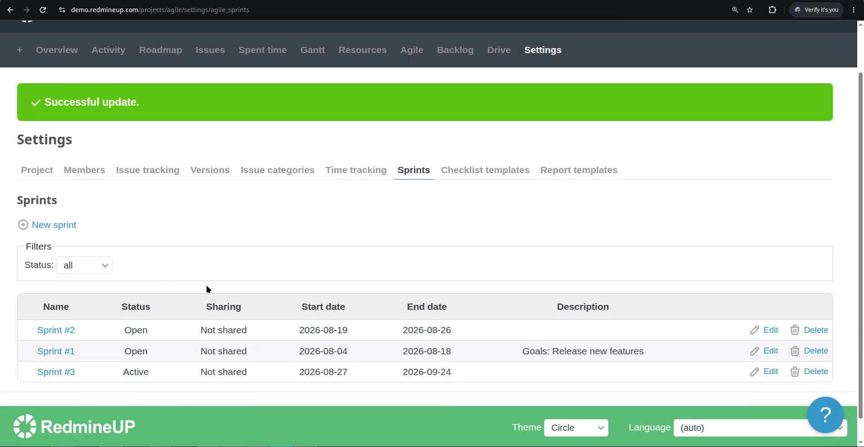
scroll(255, 244, "down", 1)
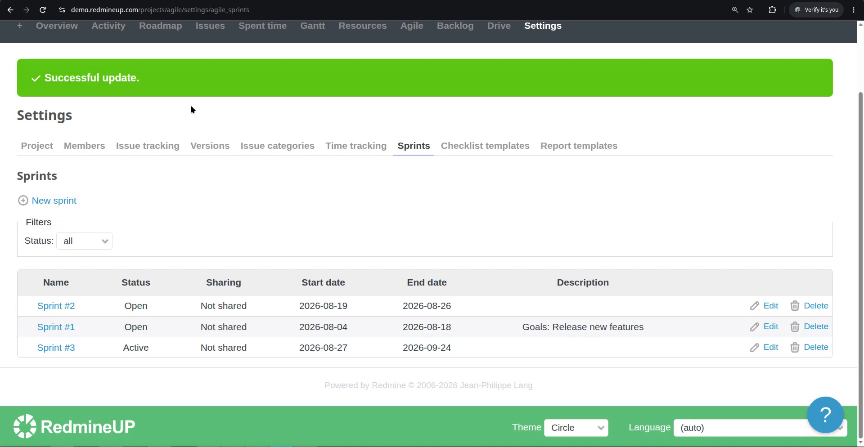
left_click(121, 0)
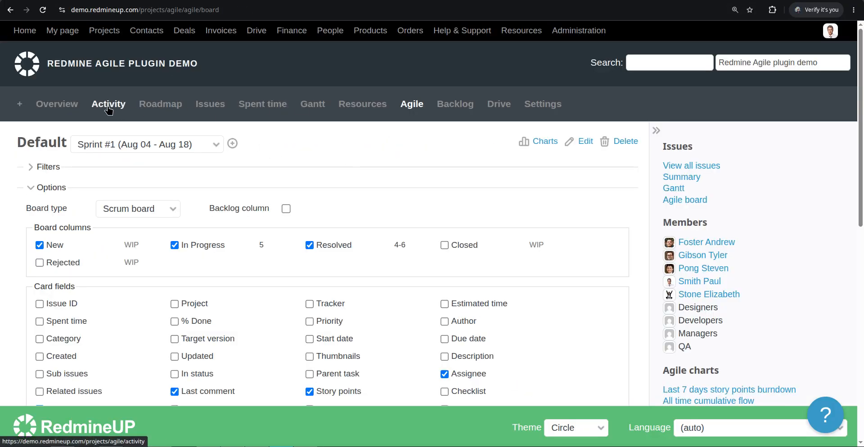
left_click(172, 107)
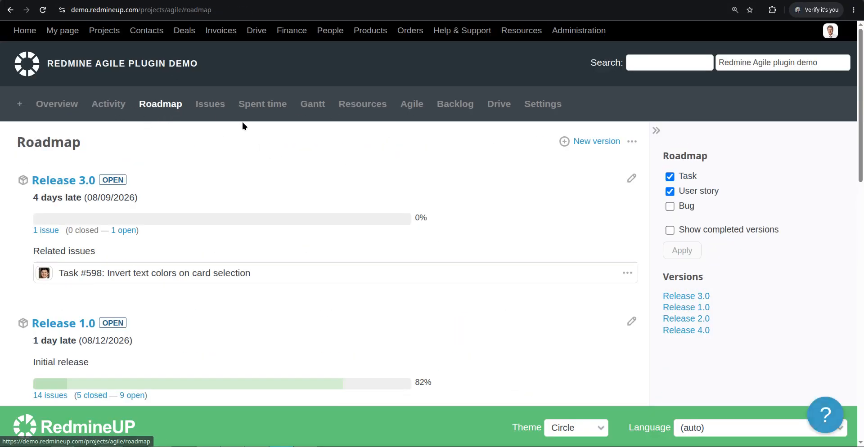
left_click(265, 108)
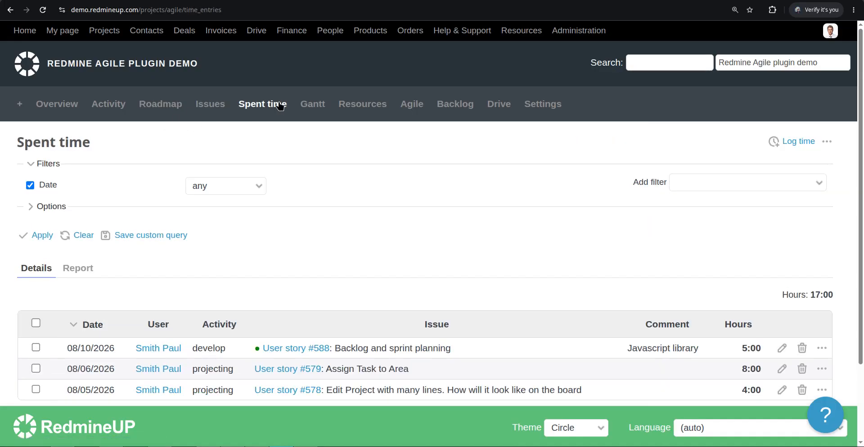
left_click(412, 103)
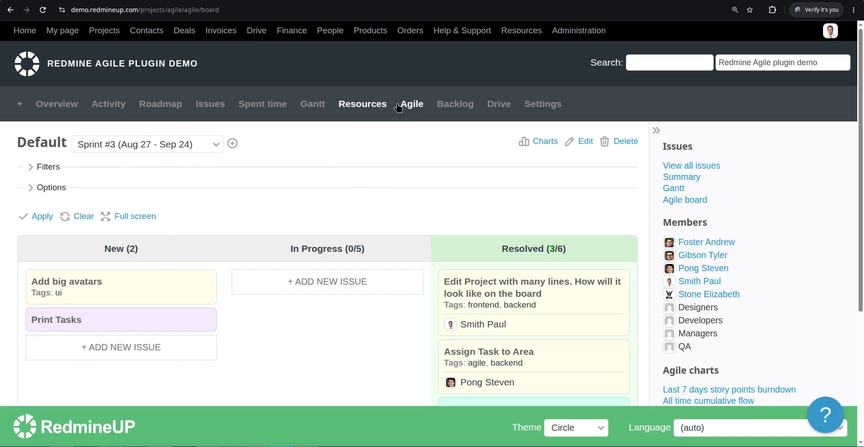
left_click(452, 111)
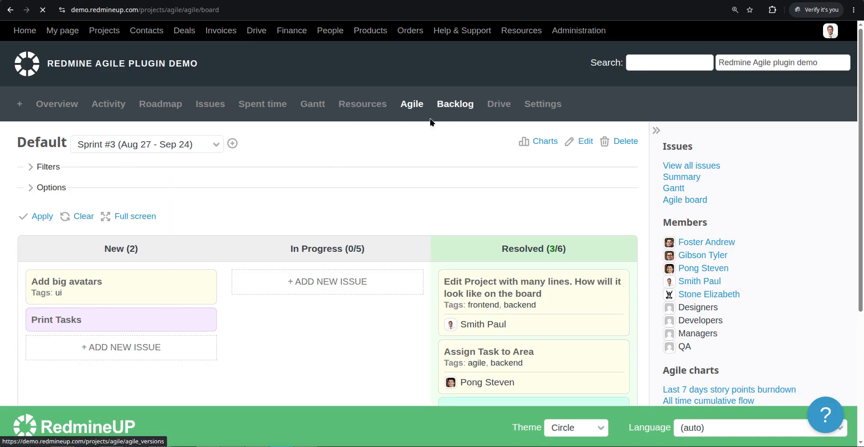
left_click(410, 108)
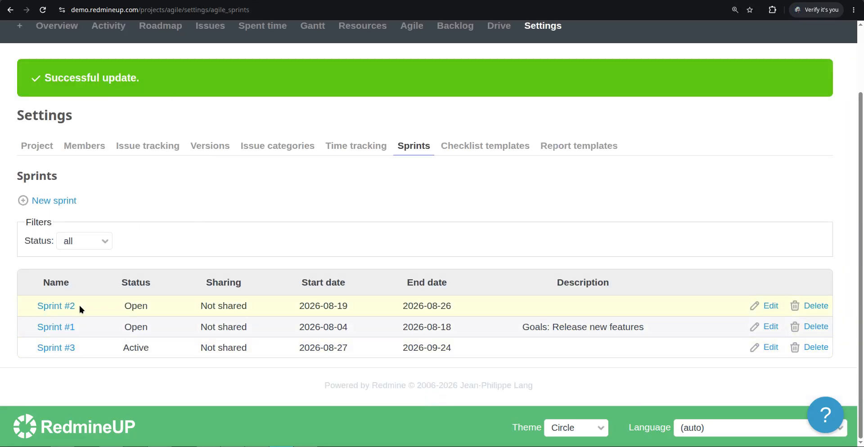
- Make Sprint #2 the Active sprint, save it, and return to the Agile board tab
left_click(771, 307)
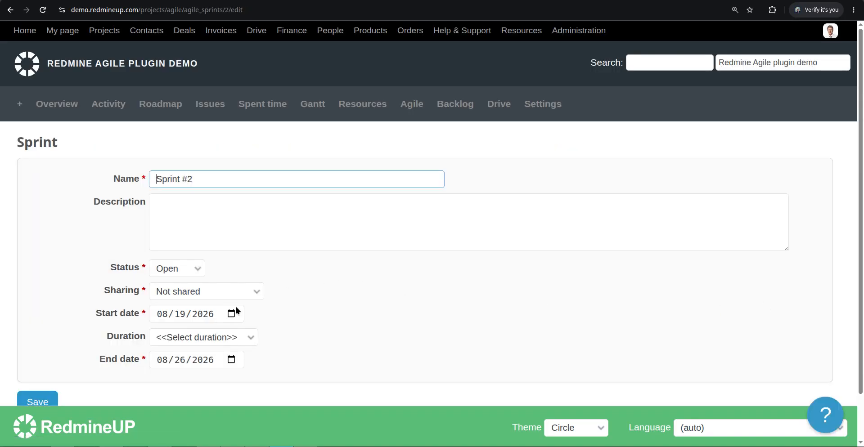
left_click(186, 268)
left_click(182, 284)
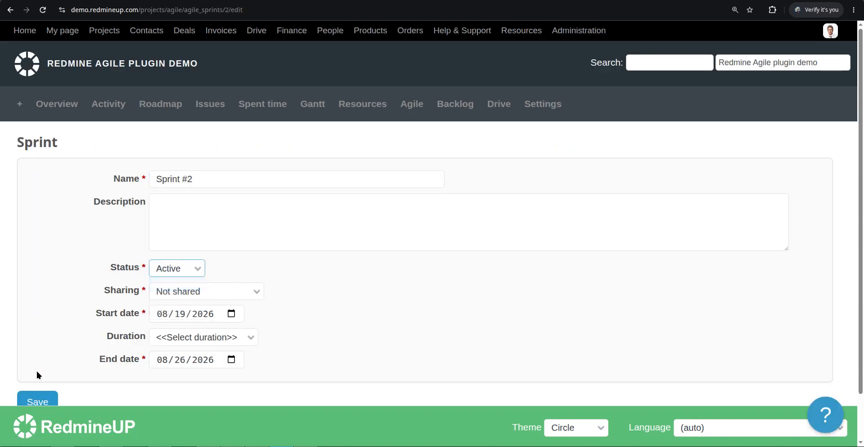
left_click(34, 394)
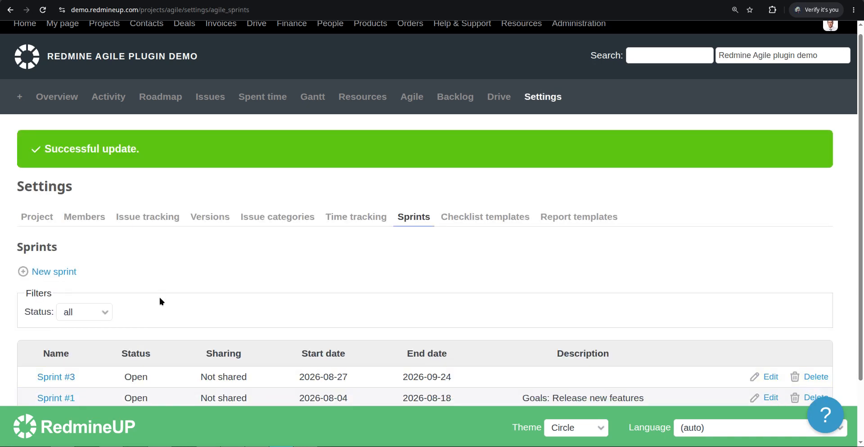
scroll(161, 294, "down", 3)
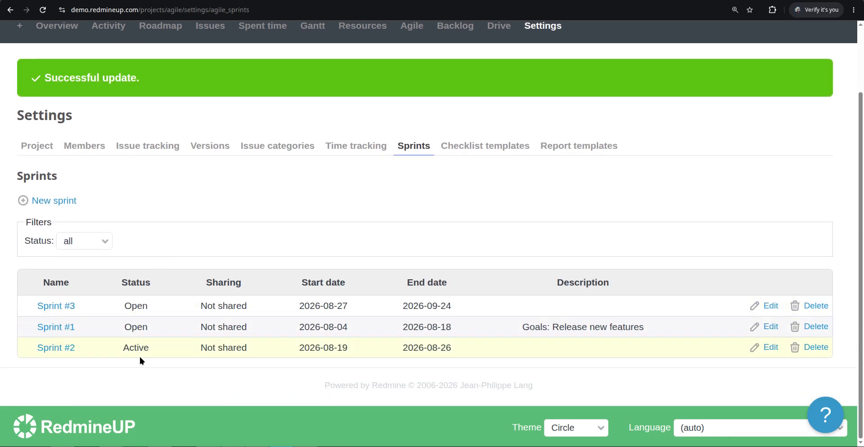
left_click(104, 1)
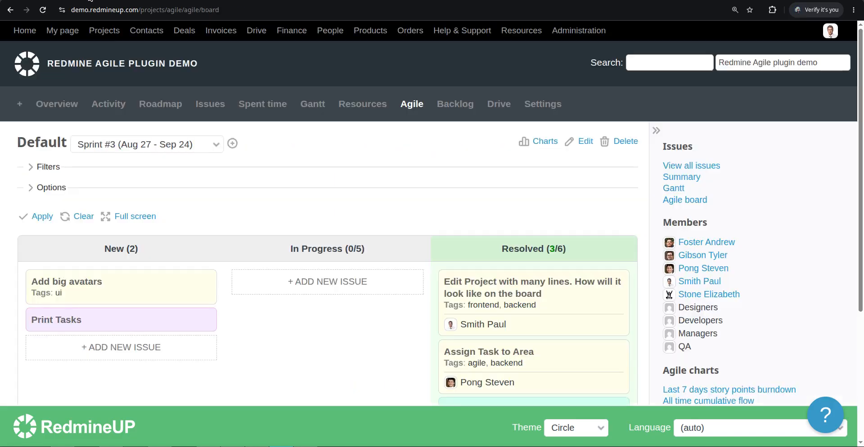
- Reload the Agile board to see it default to Sprint #2 (Aug 19 - Aug 26)
left_click(207, 112)
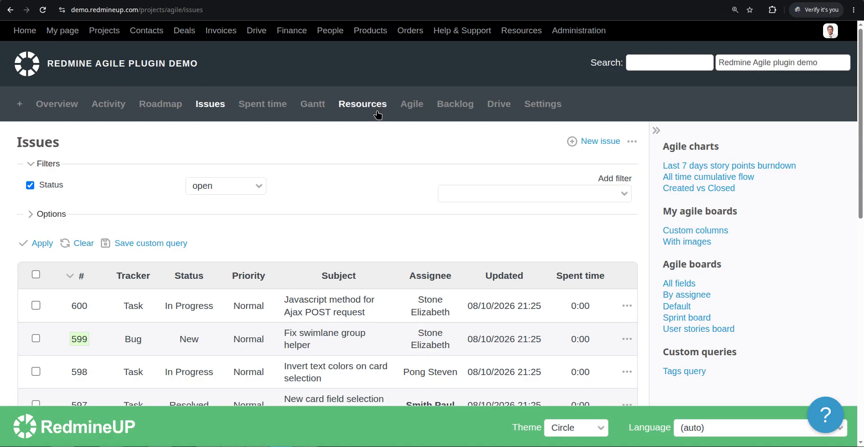
left_click(415, 110)
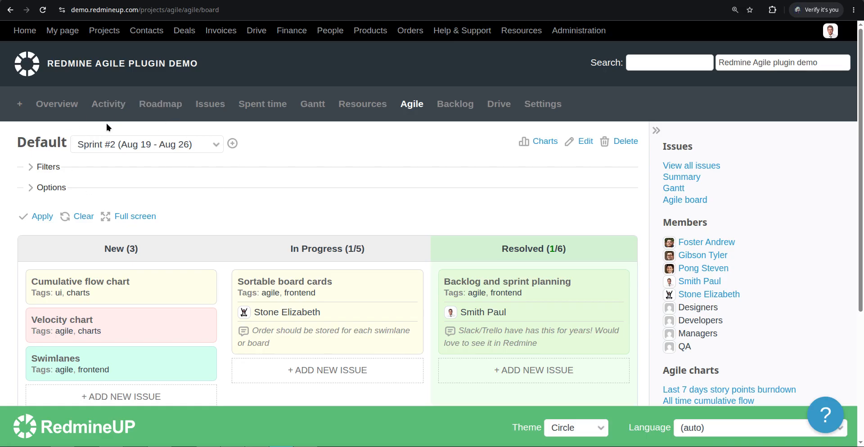
scroll(180, 311, "down", 1)
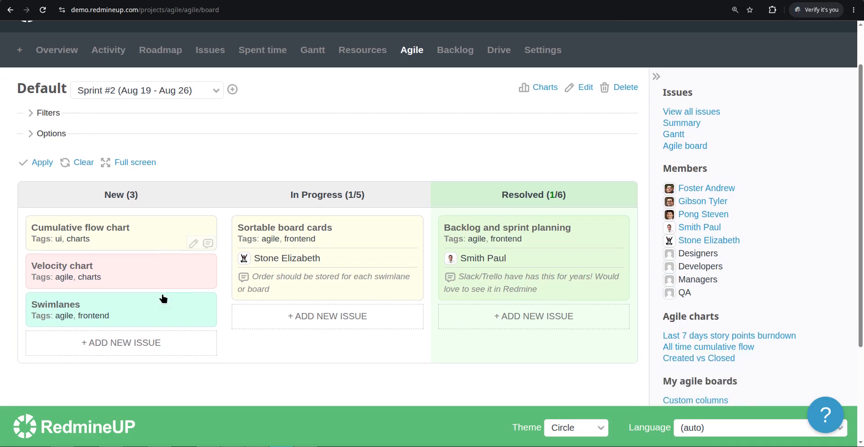
left_click(118, 232)
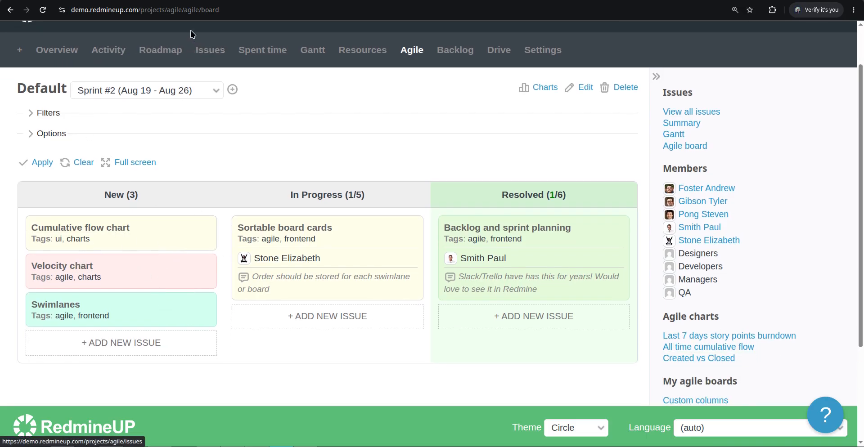
scroll(322, 243, "down", 4)
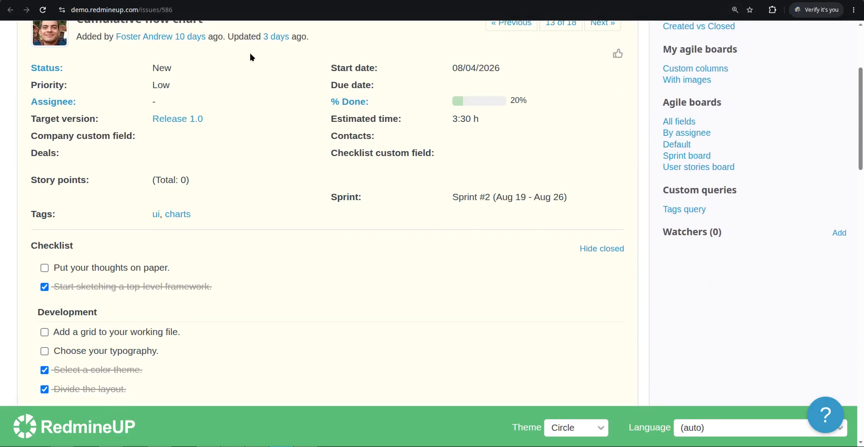
key("ctrl+Tab")
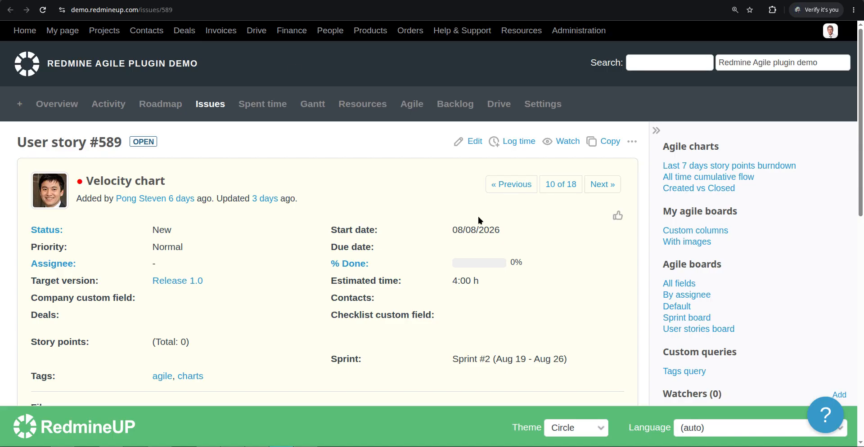
scroll(490, 260, "down", 1)
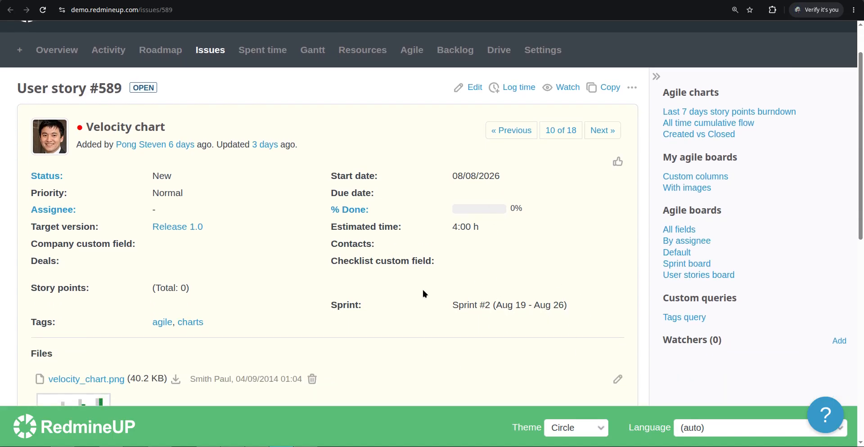
left_click(92, 1)
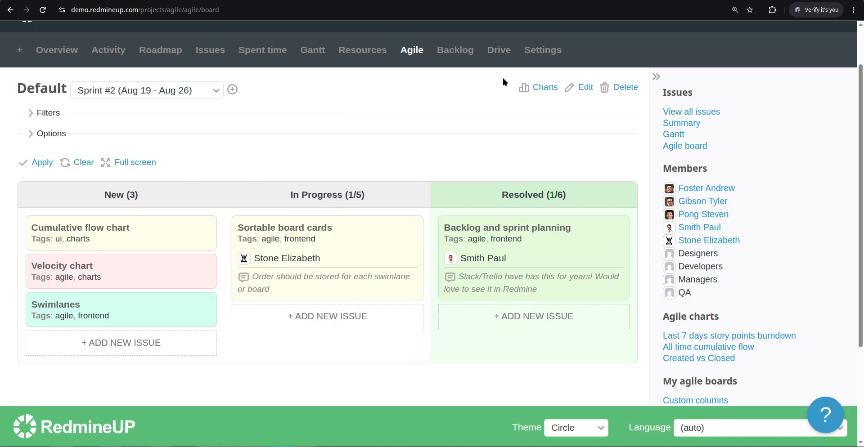
scroll(262, 106, "up", 2)
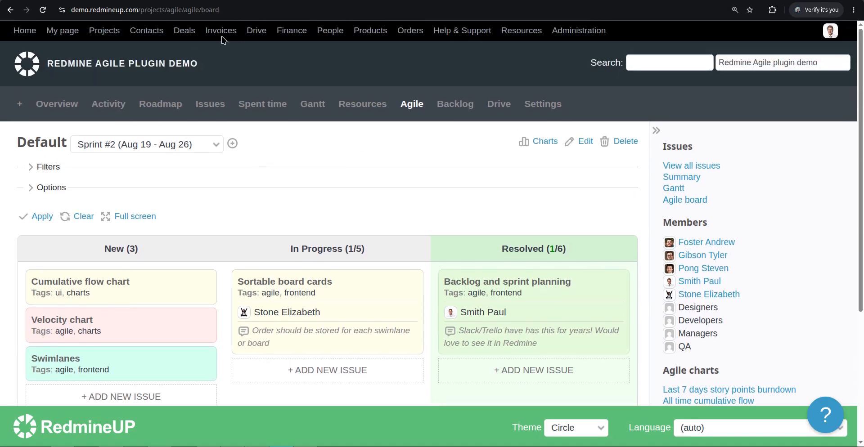
left_click(227, 35)
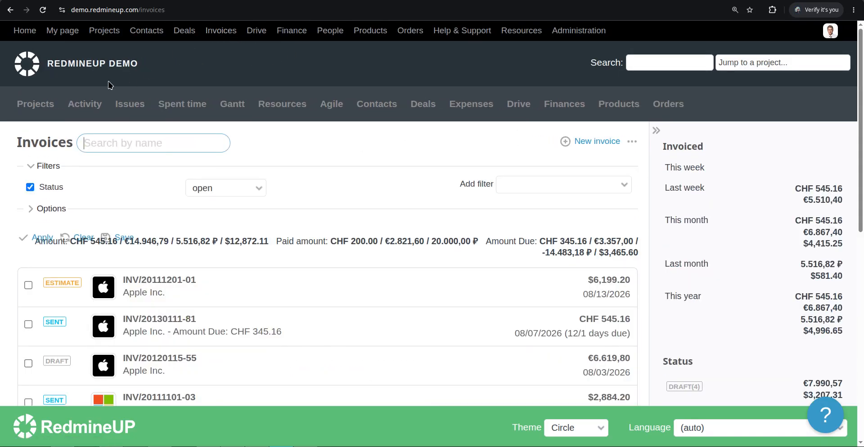
left_click(112, 35)
scroll(126, 203, "down", 2)
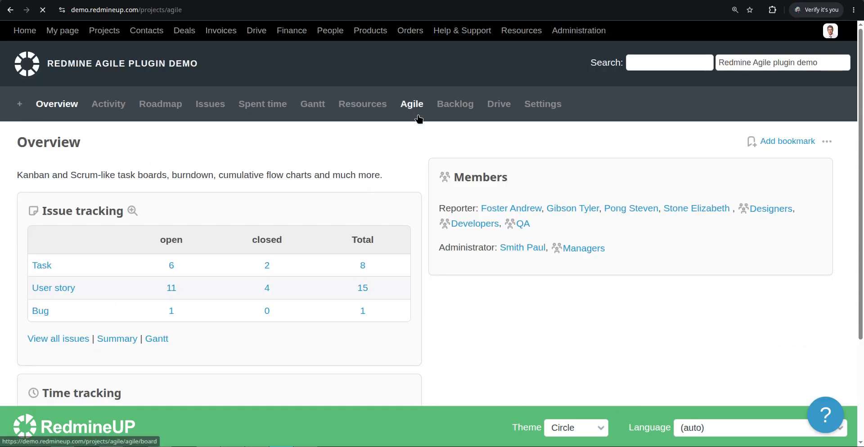
left_click(412, 108)
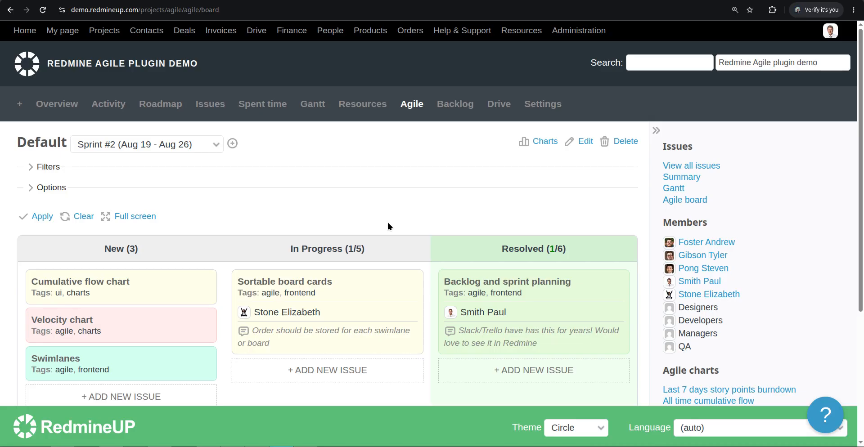
scroll(352, 217, "down", 2)
mouse_move(352, 221)
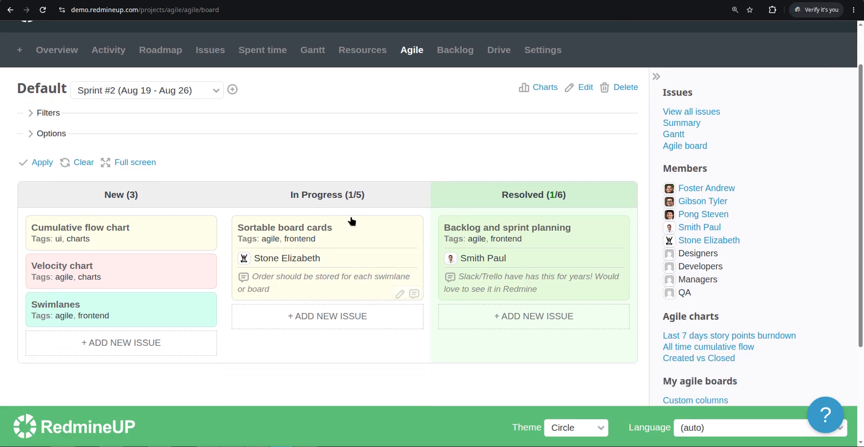